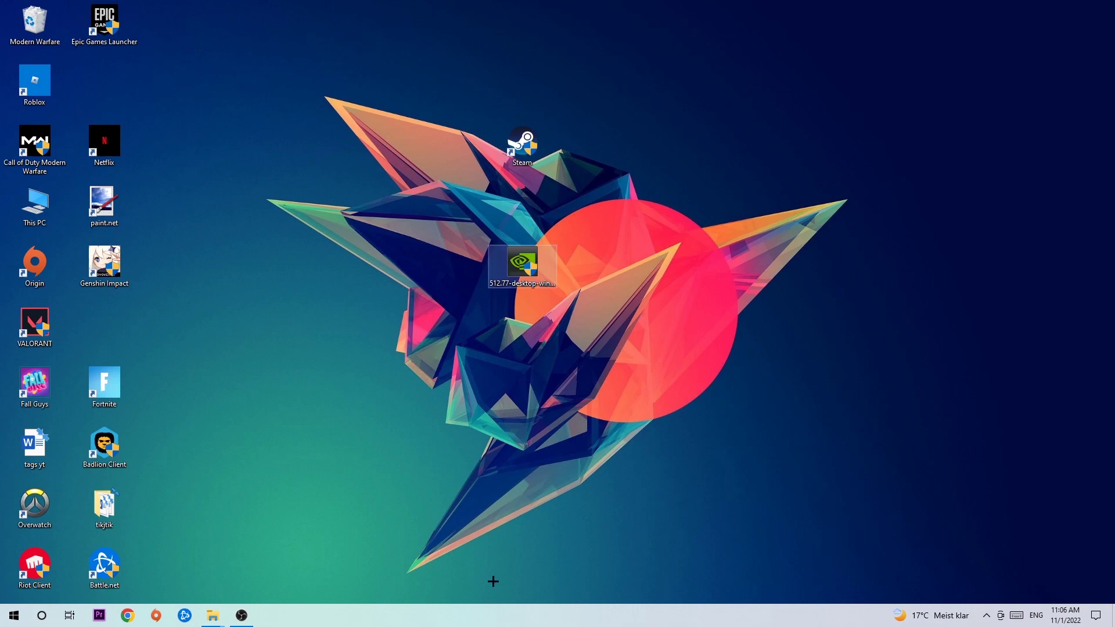
Open Task Manager's detailed view and end the Google Chrome process
right_click(482, 616)
click(530, 561)
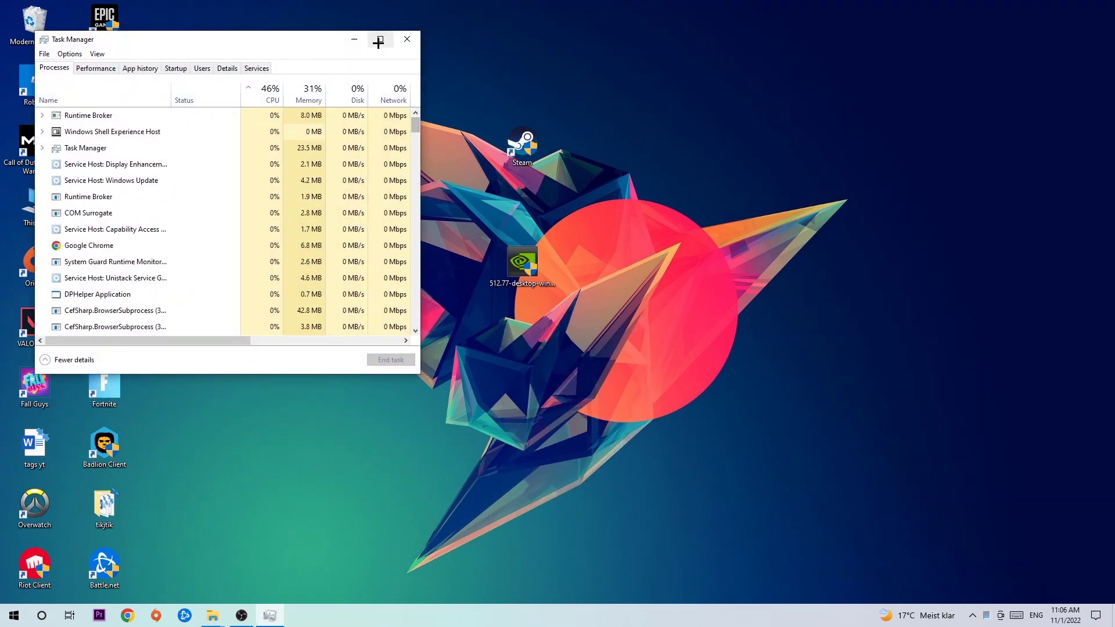
click(378, 40)
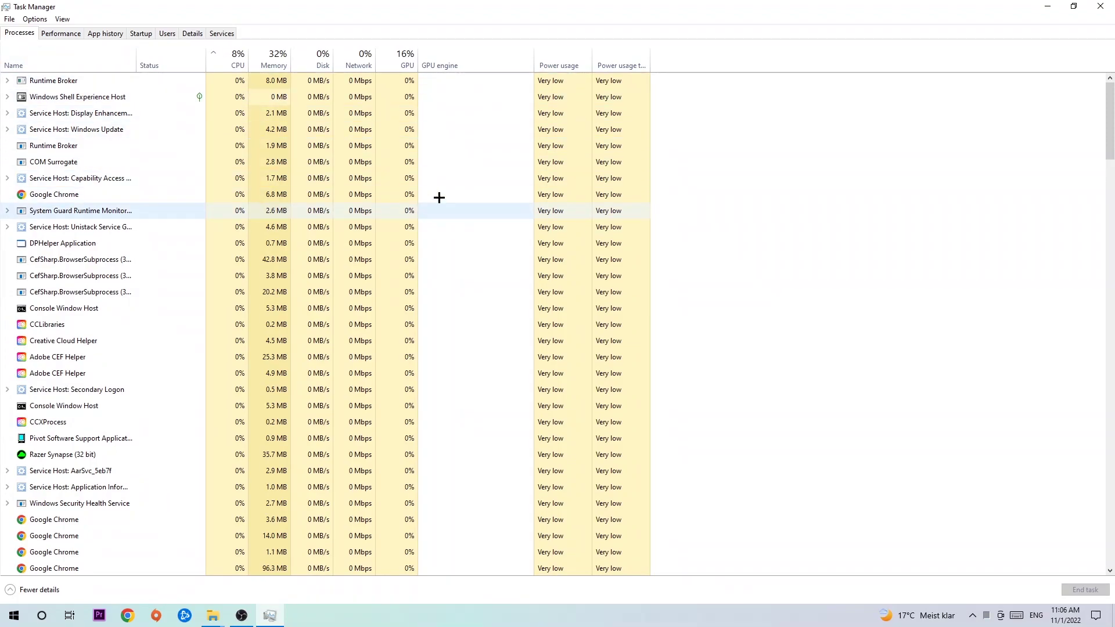
click(281, 194)
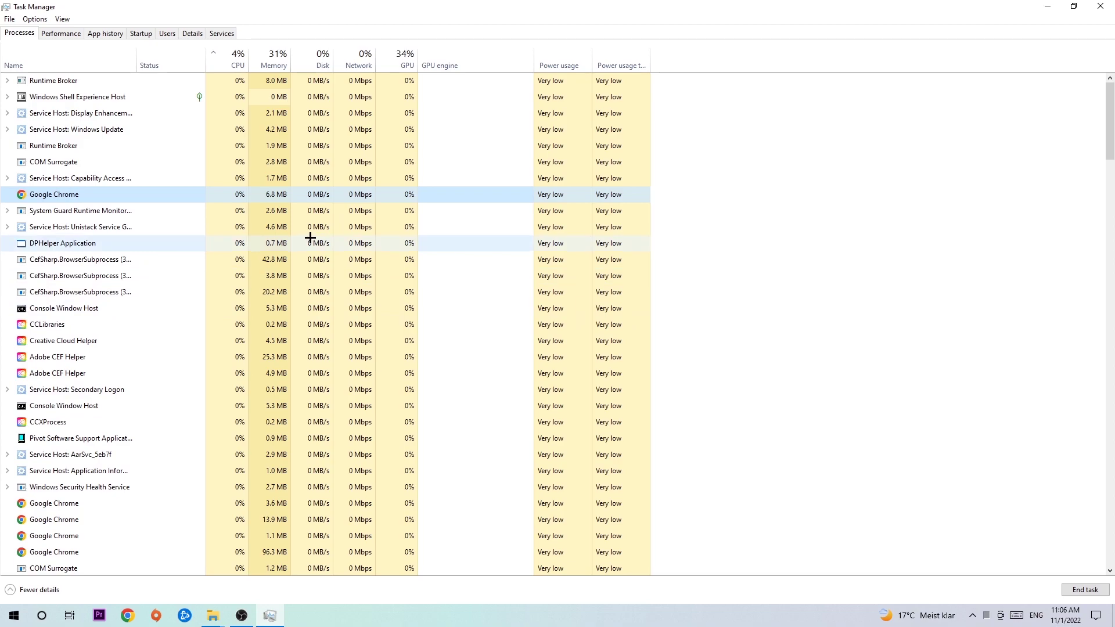
right_click(139, 194)
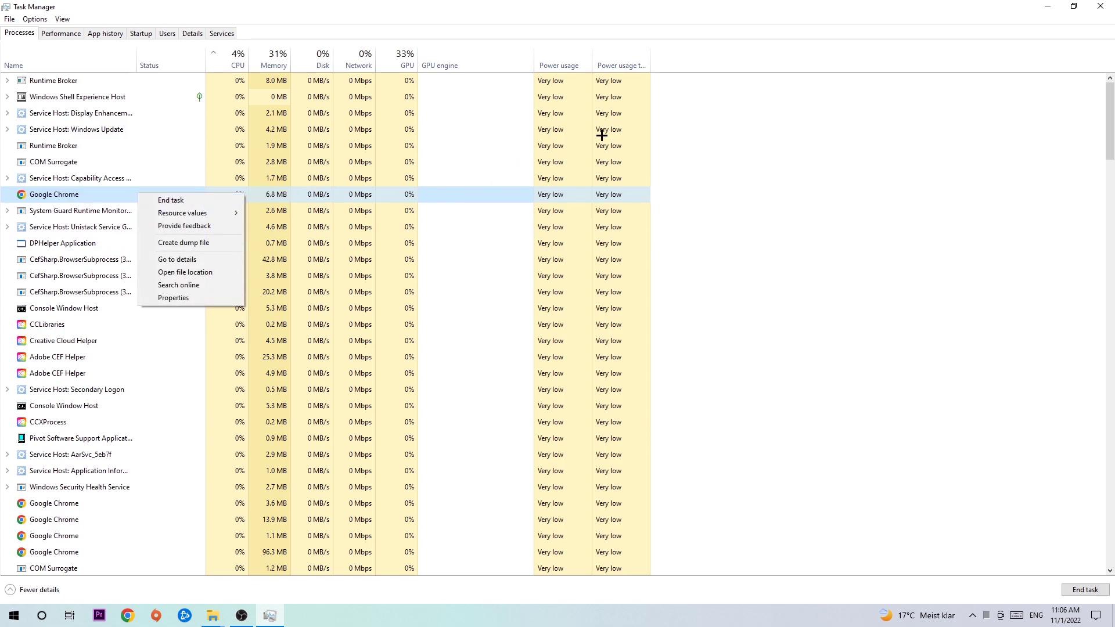
click(1100, 5)
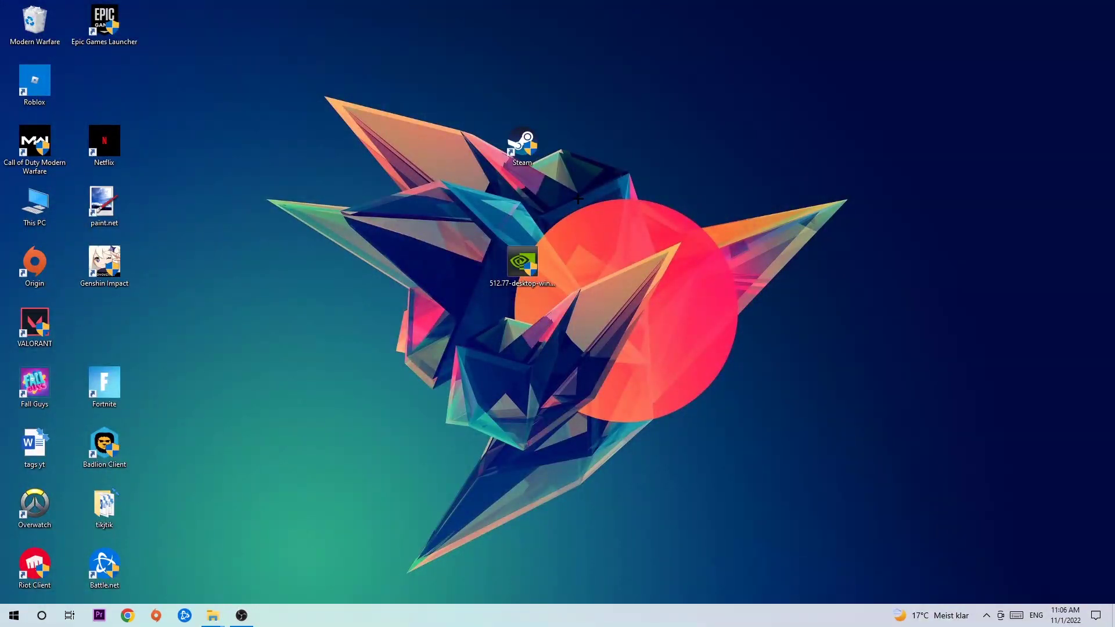
Drag the Steam shortcut aside and back, briefly opening and closing the Start menu
drag(519, 149, 659, 209)
drag(660, 206, 511, 150)
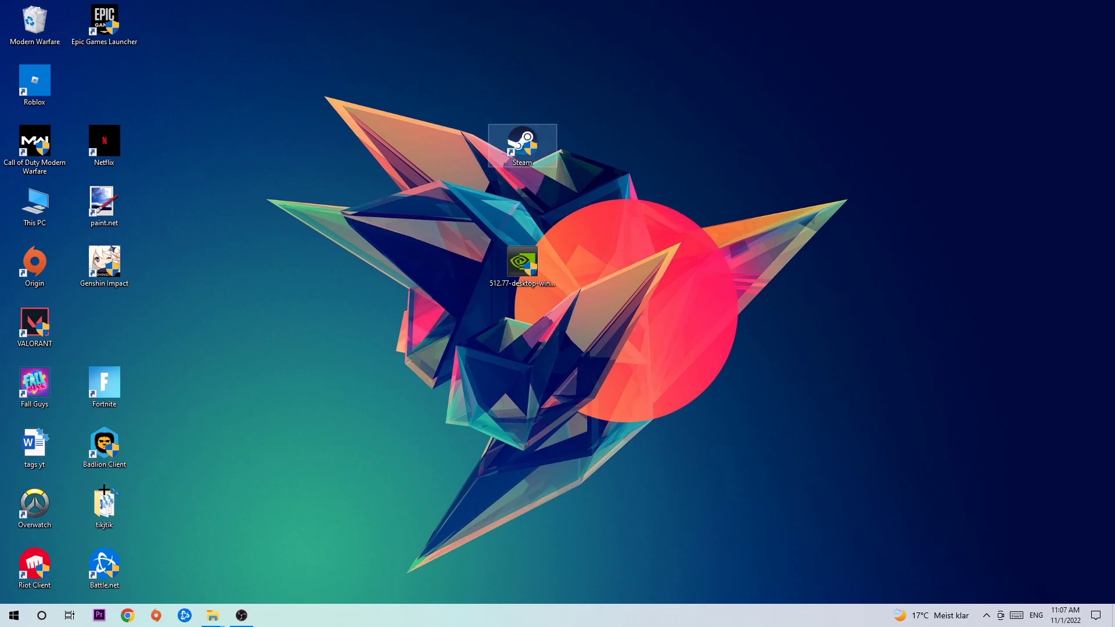
click(5, 619)
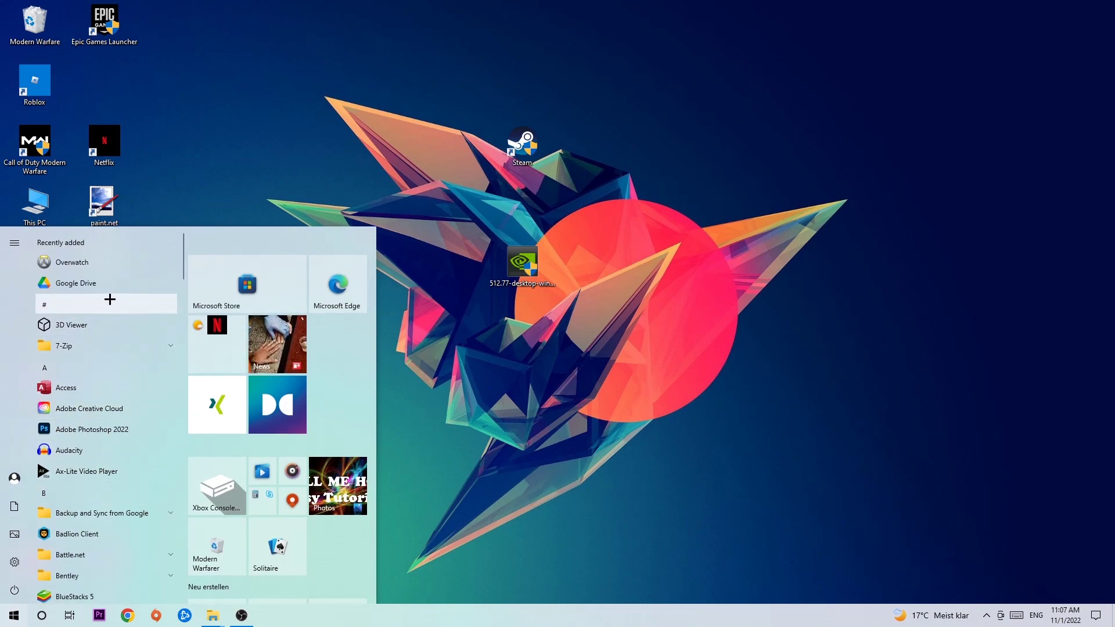
click(614, 324)
Shift the Steam shortcut left and then down-left, briefly opening its context menu
drag(523, 144, 453, 141)
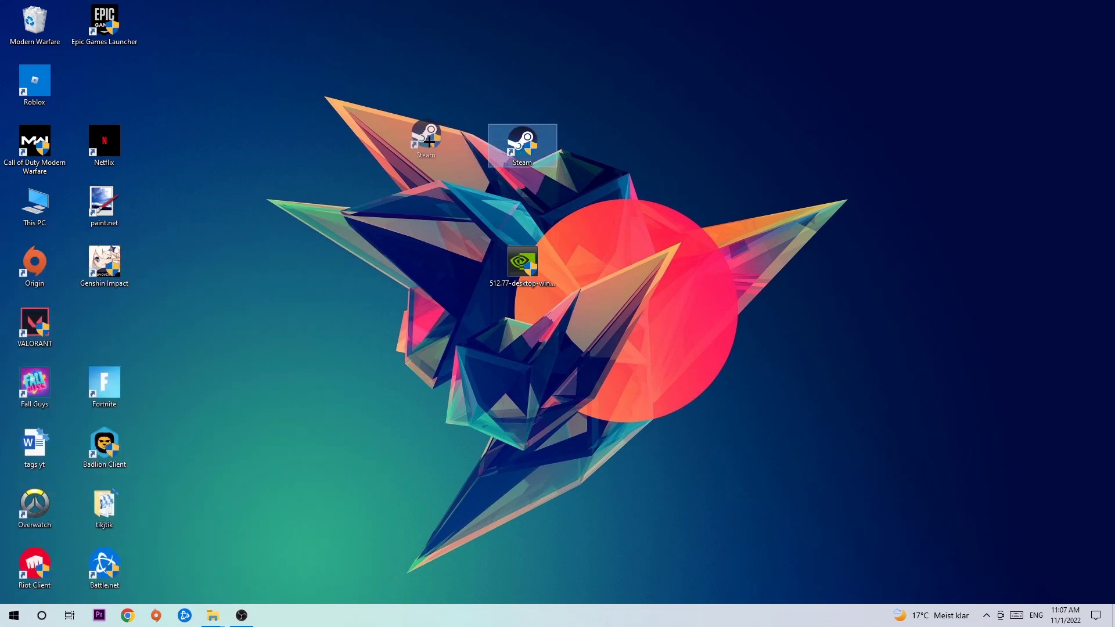
right_click(429, 141)
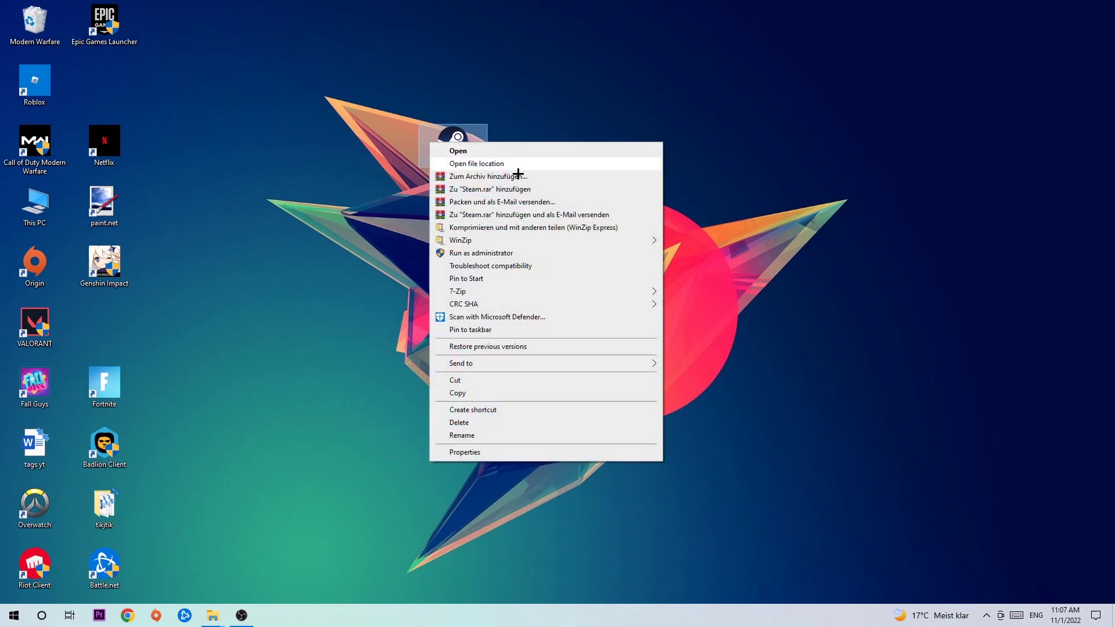
click(546, 111)
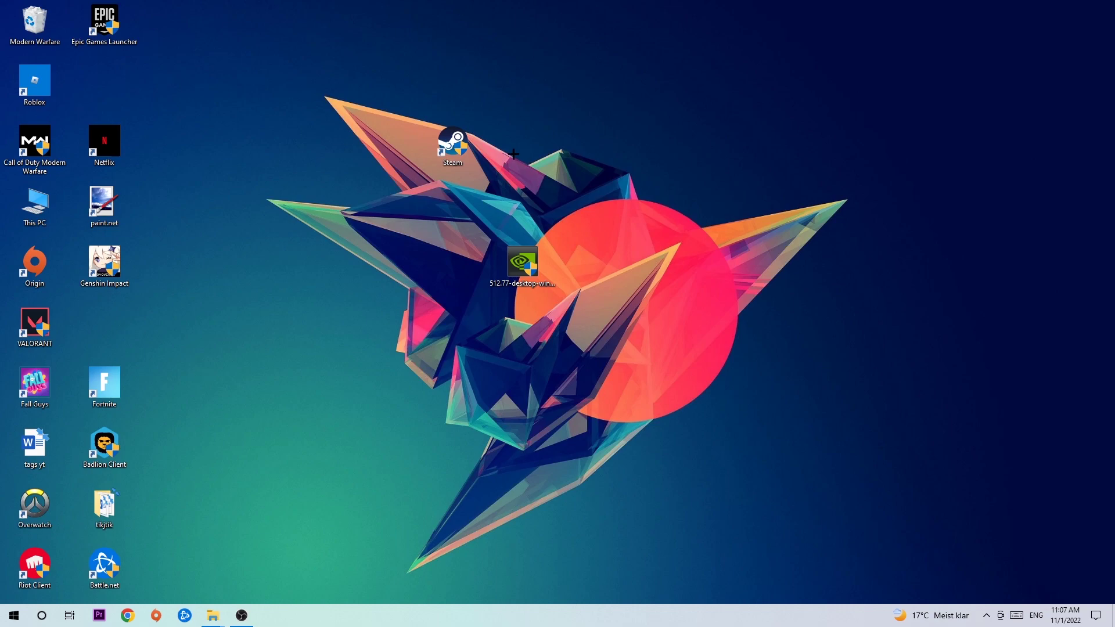
drag(451, 144, 370, 196)
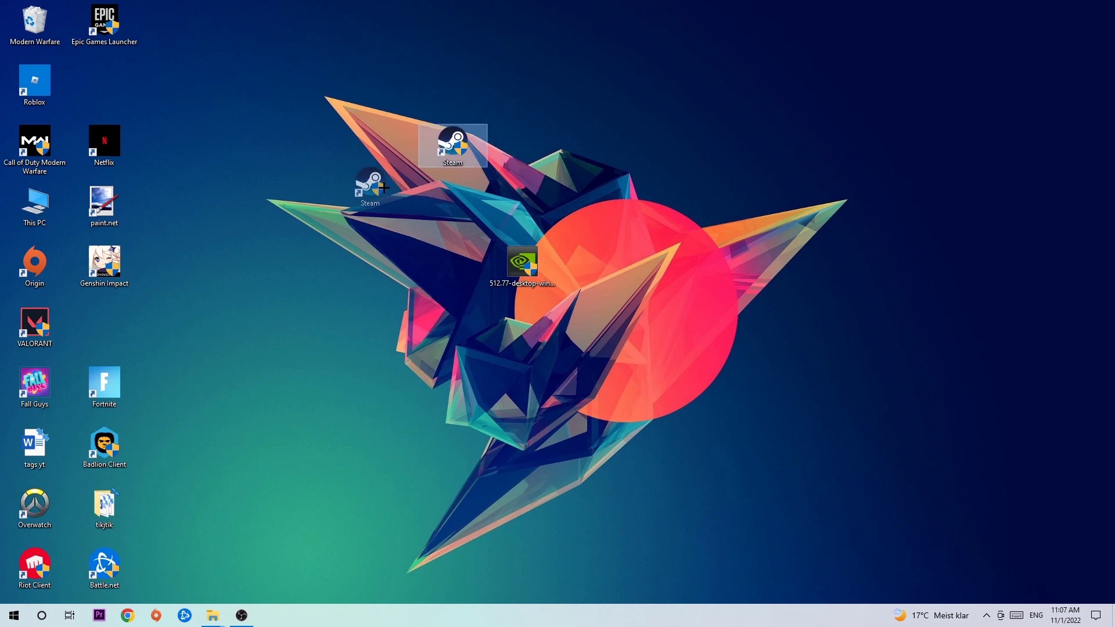
In Steam's Properties Compatibility settings, keep Windows 8 as the target and confirm with OK
right_click(363, 200)
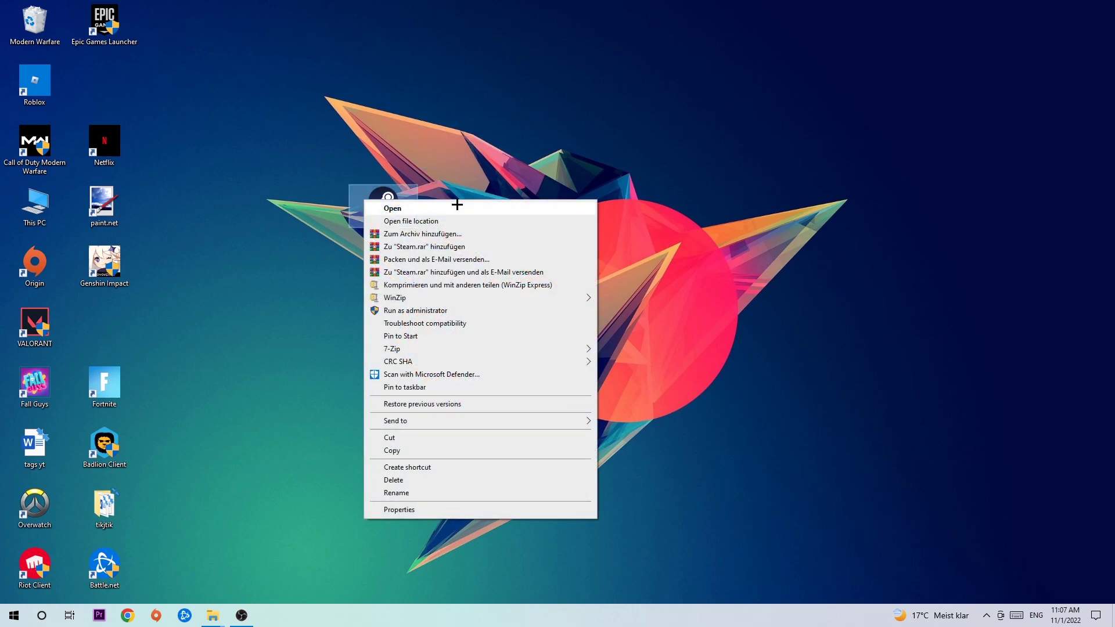
click(420, 511)
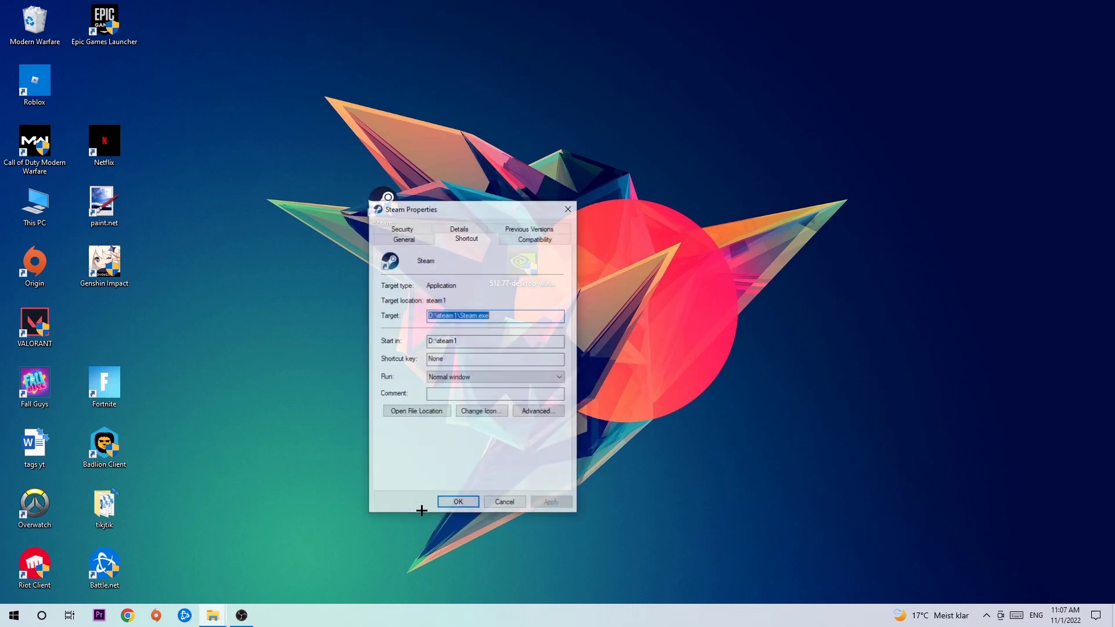
click(522, 237)
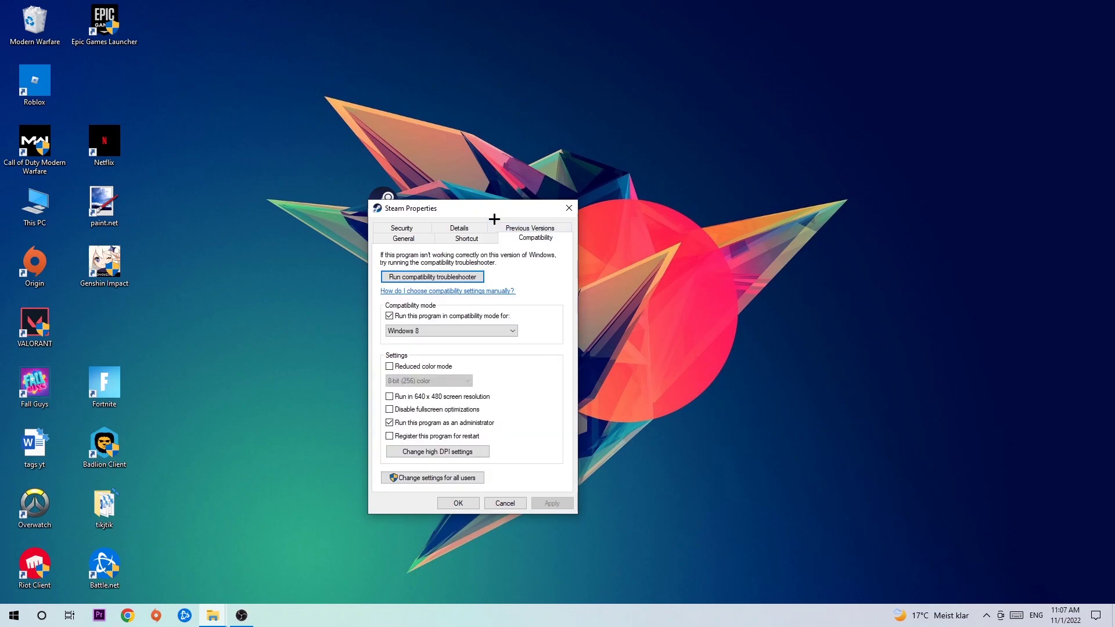
drag(479, 208, 383, 155)
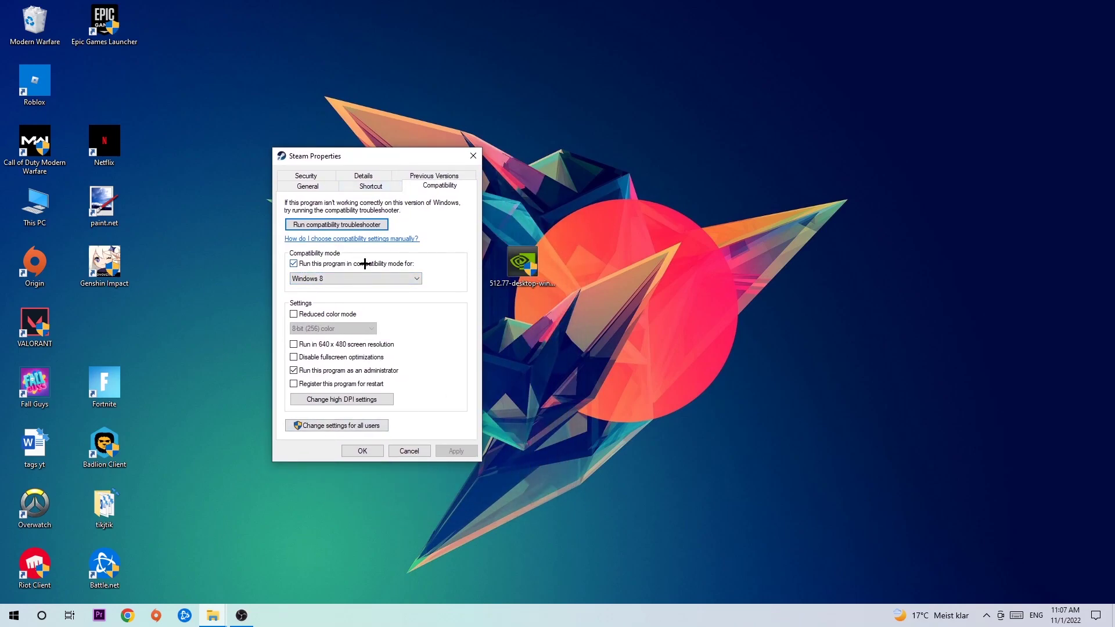
click(415, 278)
click(435, 252)
click(366, 453)
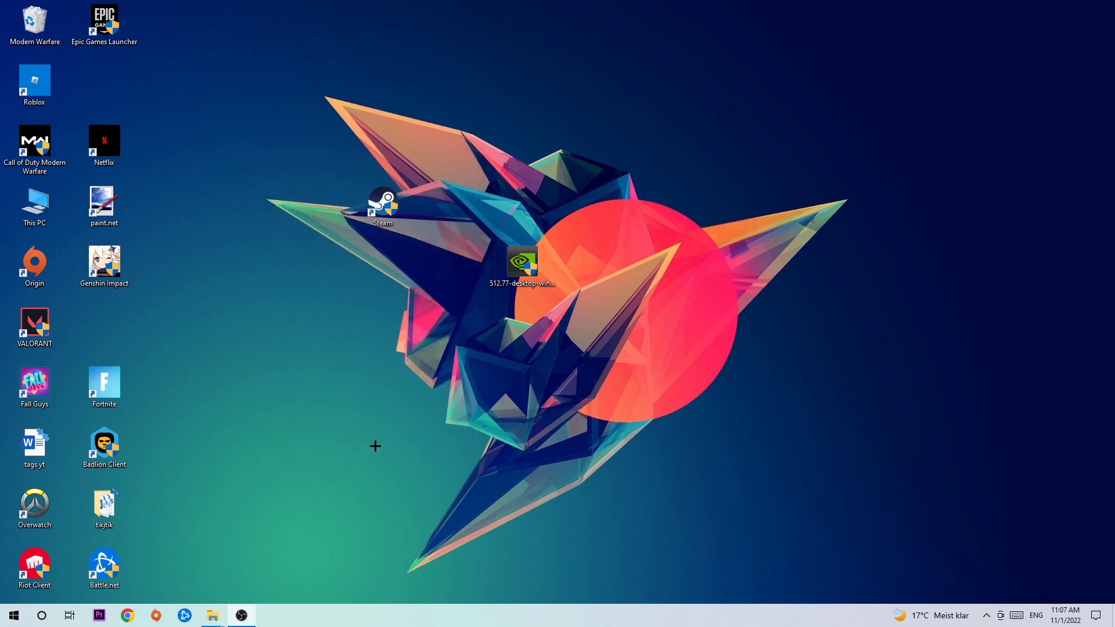
click(381, 220)
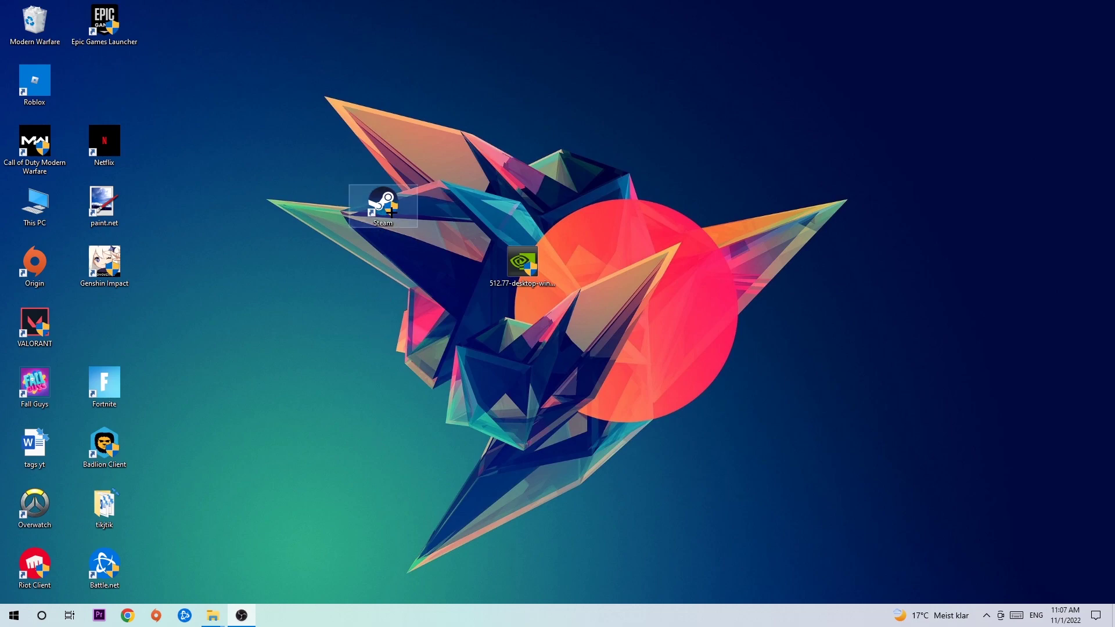
drag(393, 212, 523, 202)
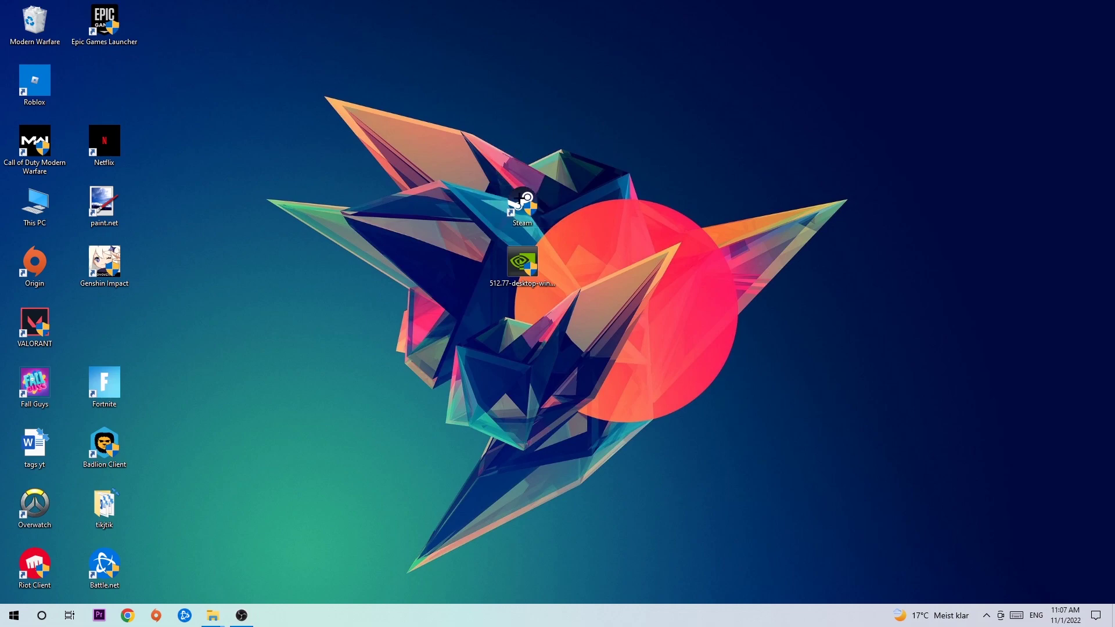